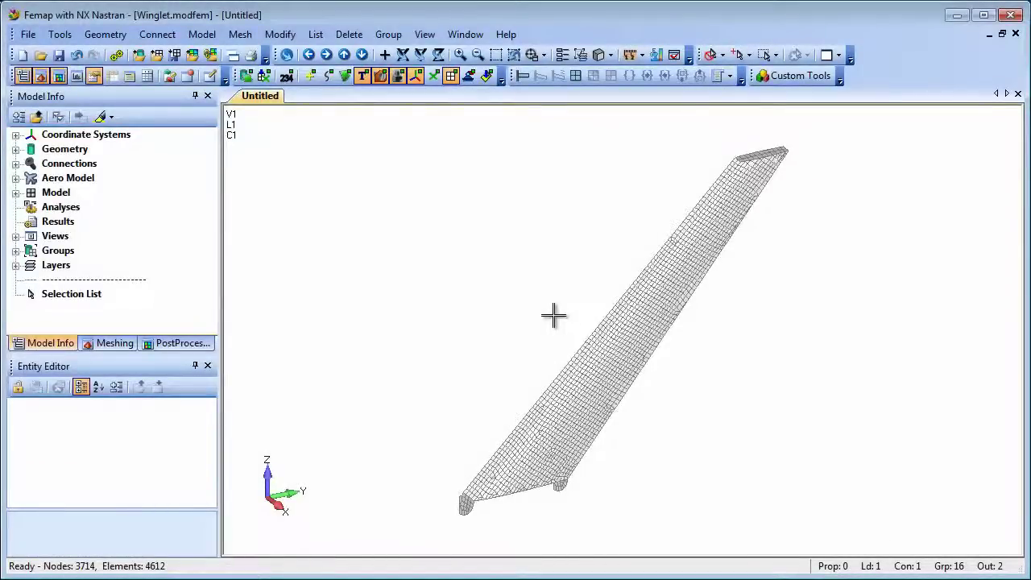
- Show the load arrows on the winglet mesh, then hide them again
click(488, 76)
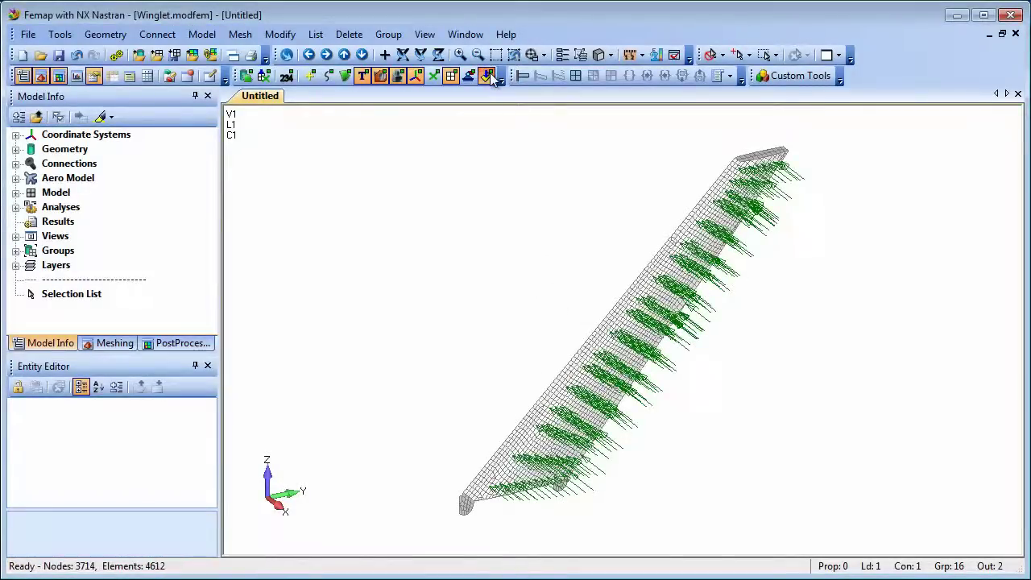
click(489, 76)
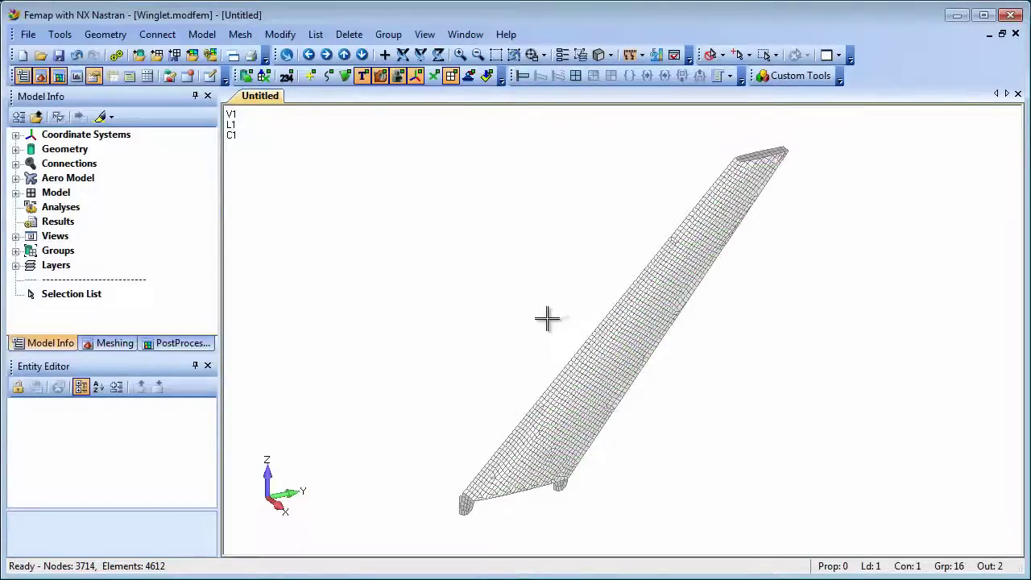
- Create a new NX Nastran static analysis set in the Analysis Set Manager
right_click(46, 210)
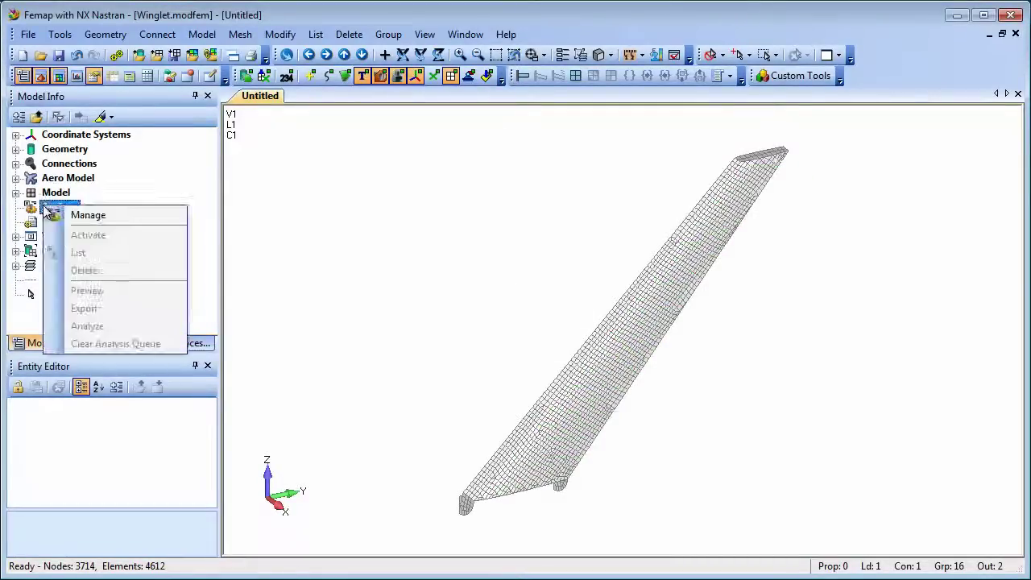
click(91, 214)
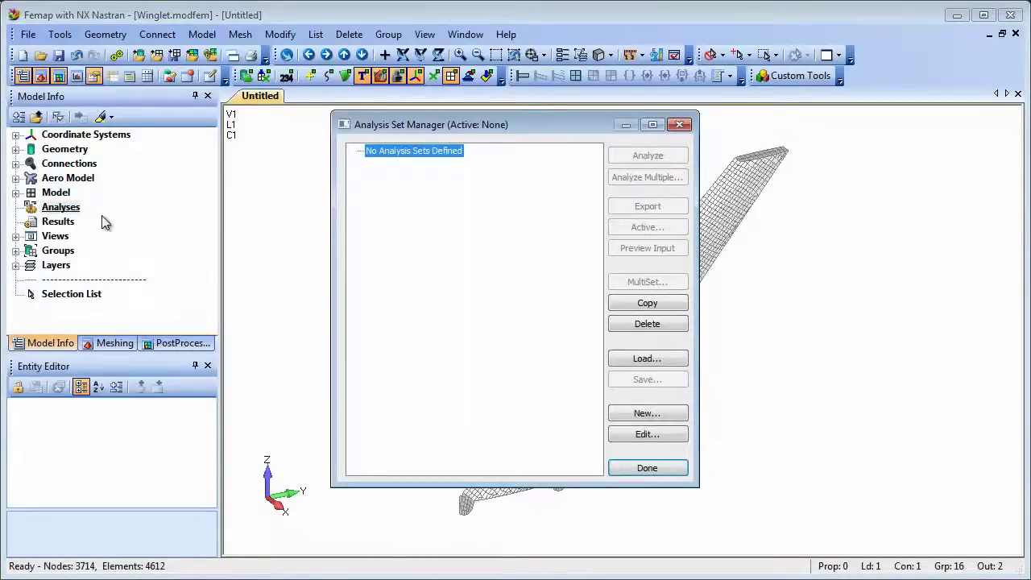
click(651, 415)
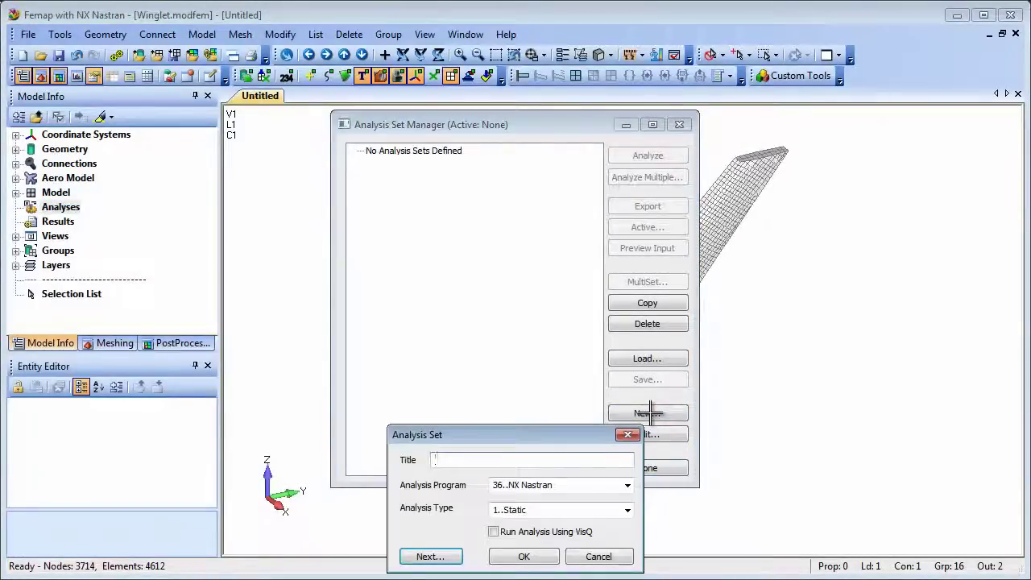
click(546, 558)
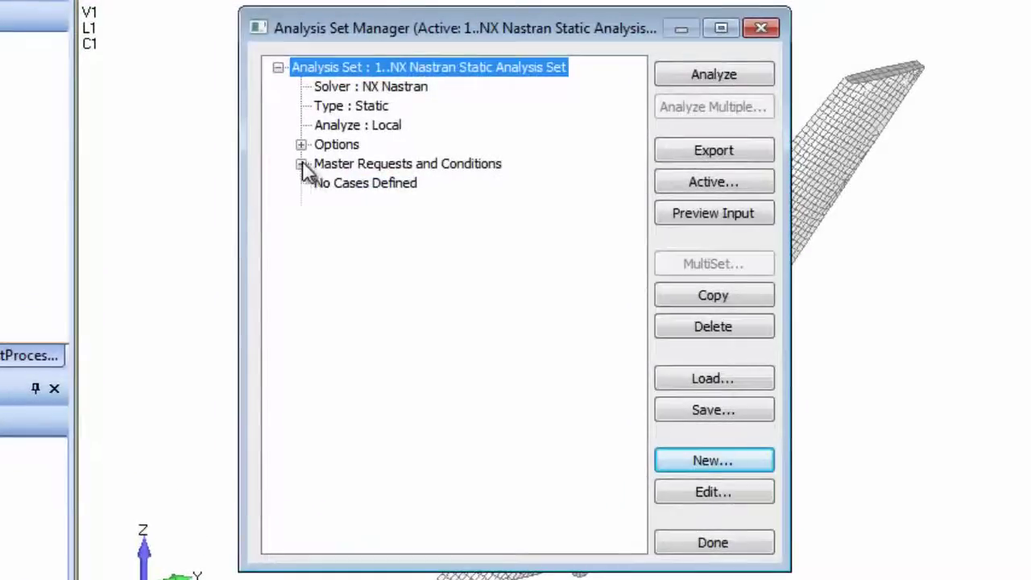
- Set the analysis set's constraints to 0..None, keeping the 1..Side Pressure loads
click(301, 164)
click(324, 223)
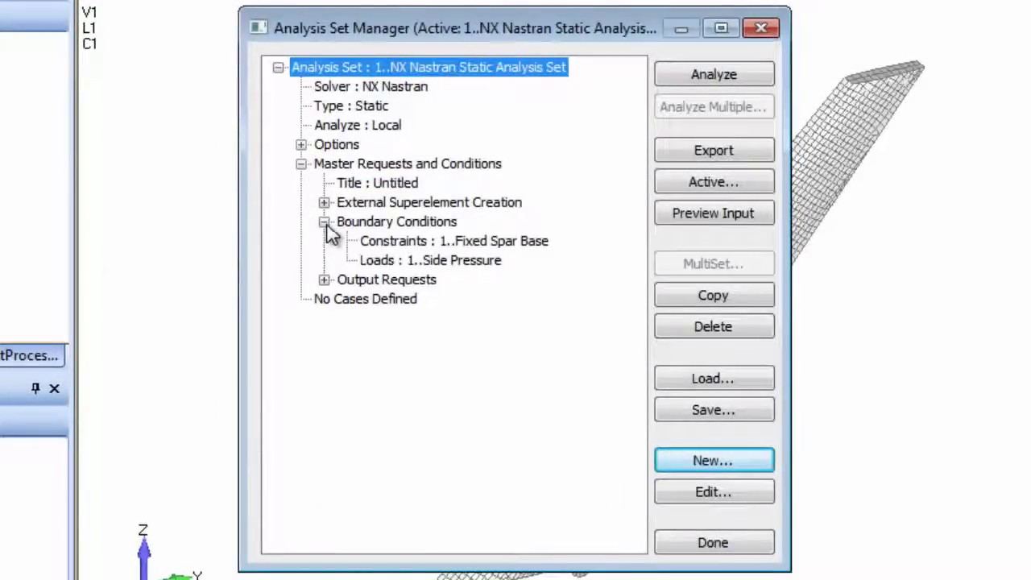
click(414, 240)
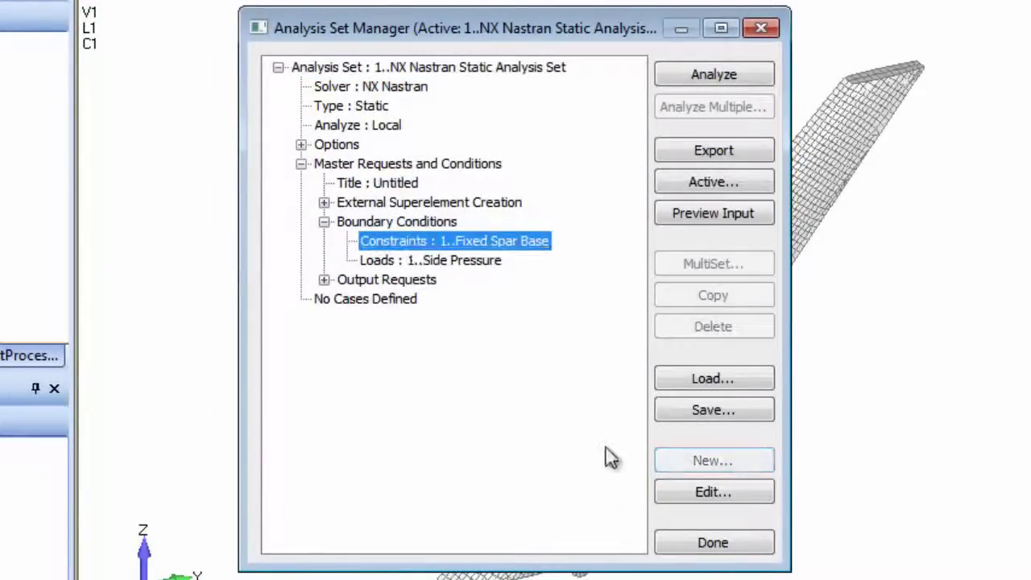
click(729, 494)
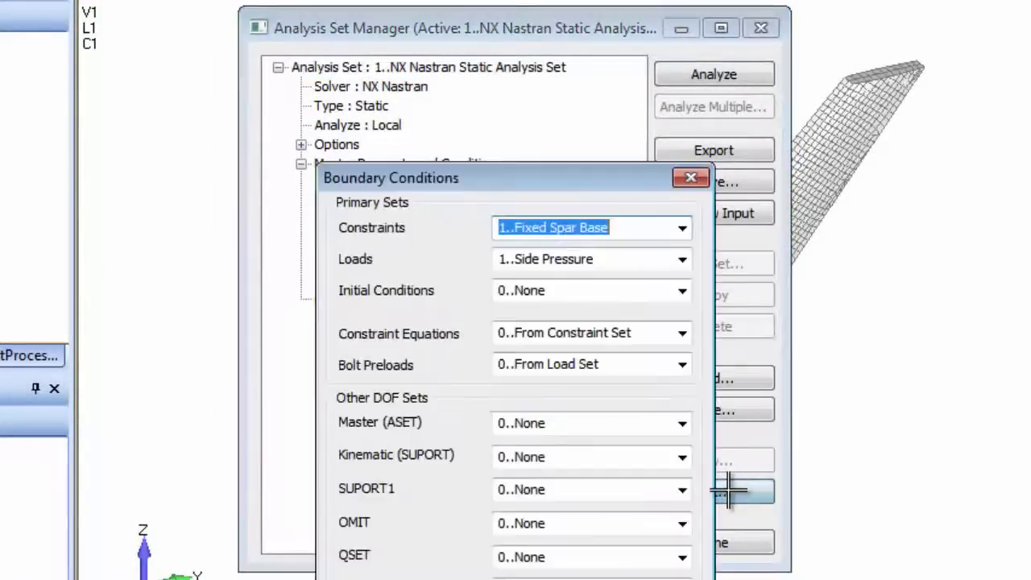
click(684, 231)
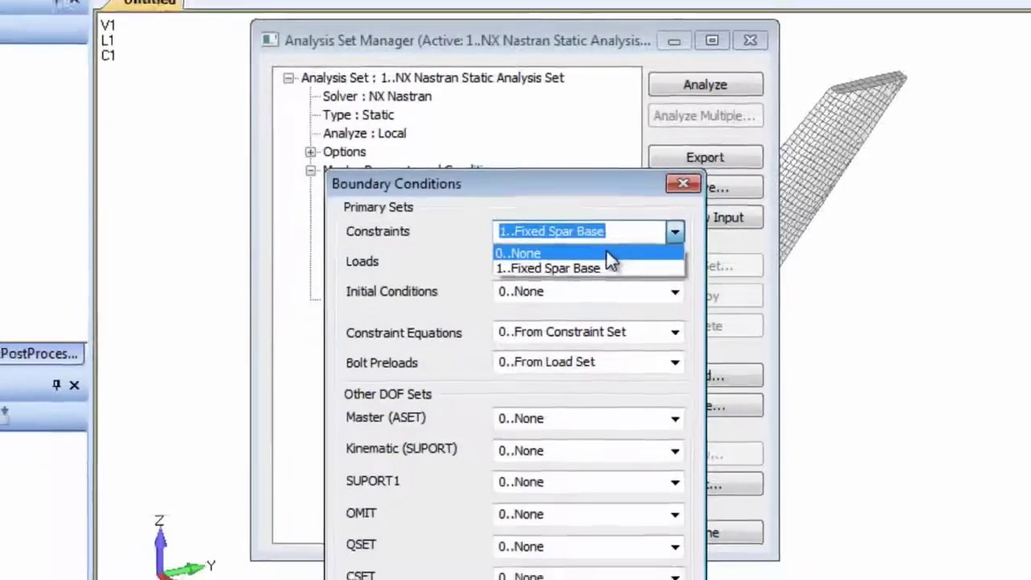
click(609, 250)
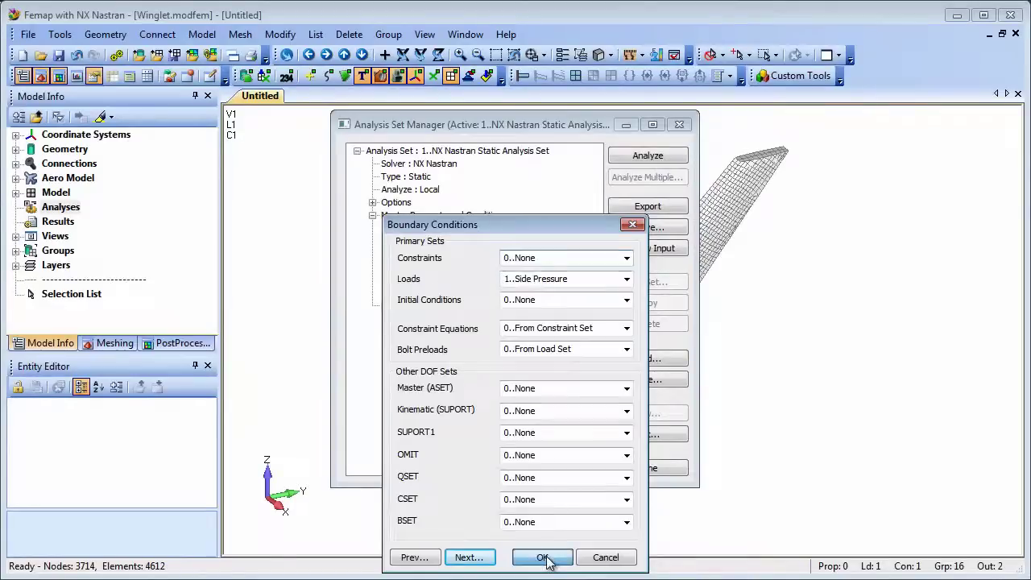
click(543, 558)
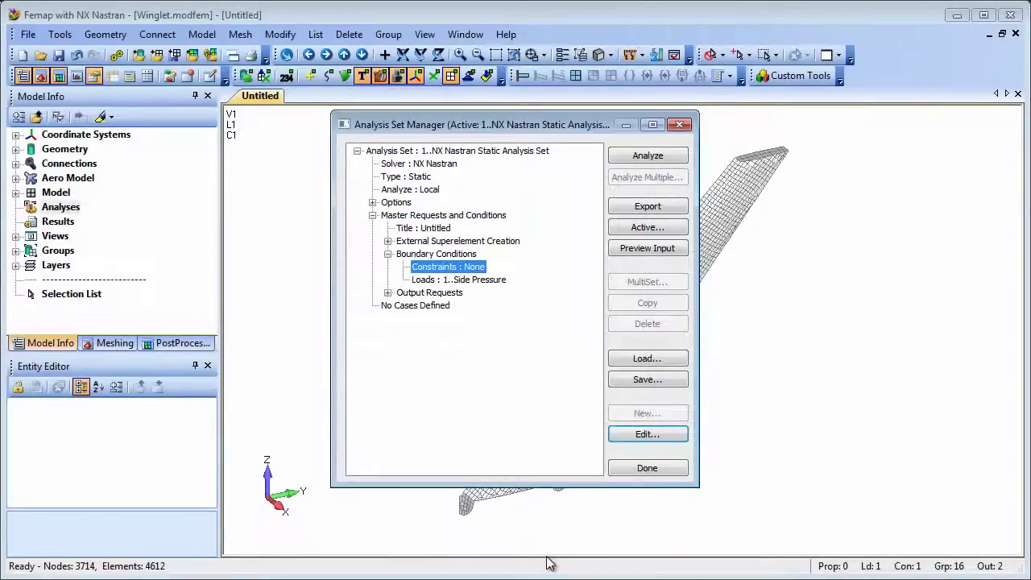
click(387, 241)
click(423, 241)
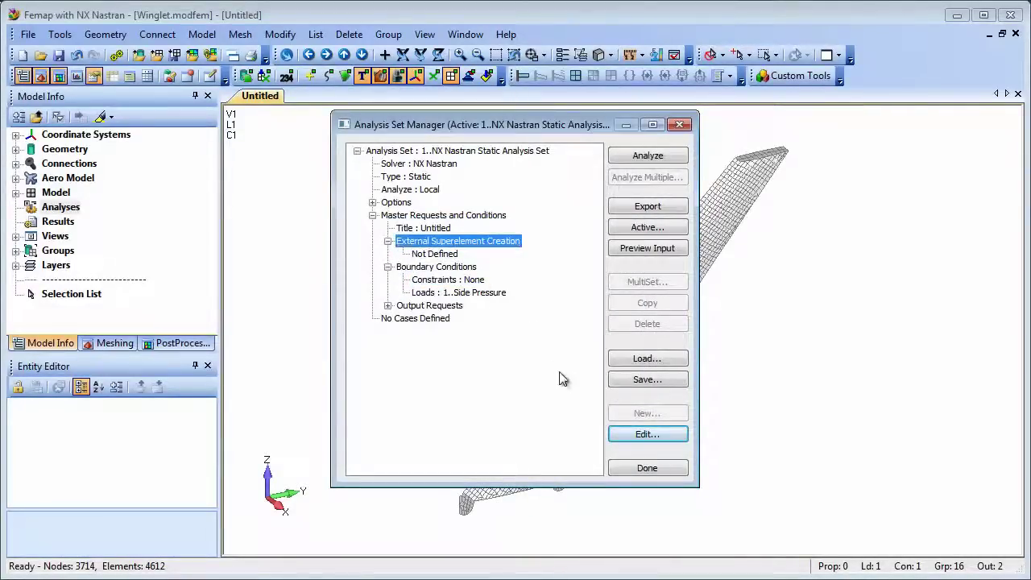
- Enable external superelement creation with EXTID 70, stiffness and loads only, DMIGOP2 format
click(648, 434)
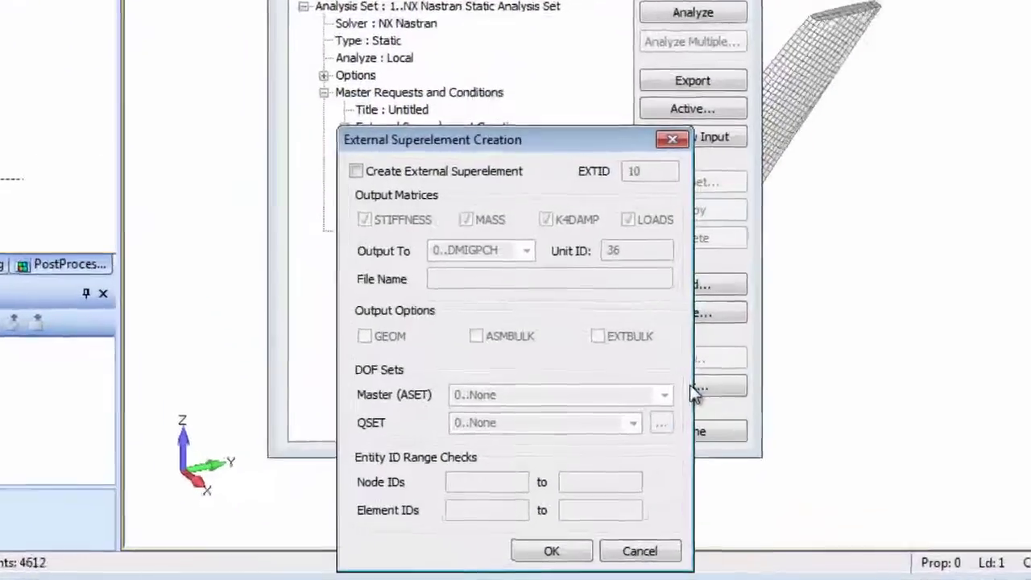
click(355, 171)
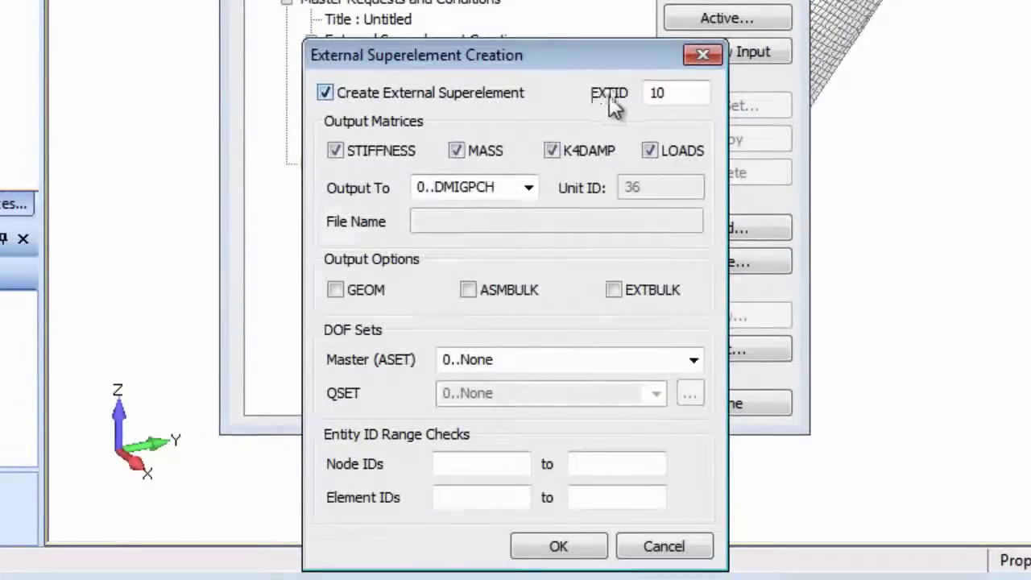
drag(665, 95, 647, 94)
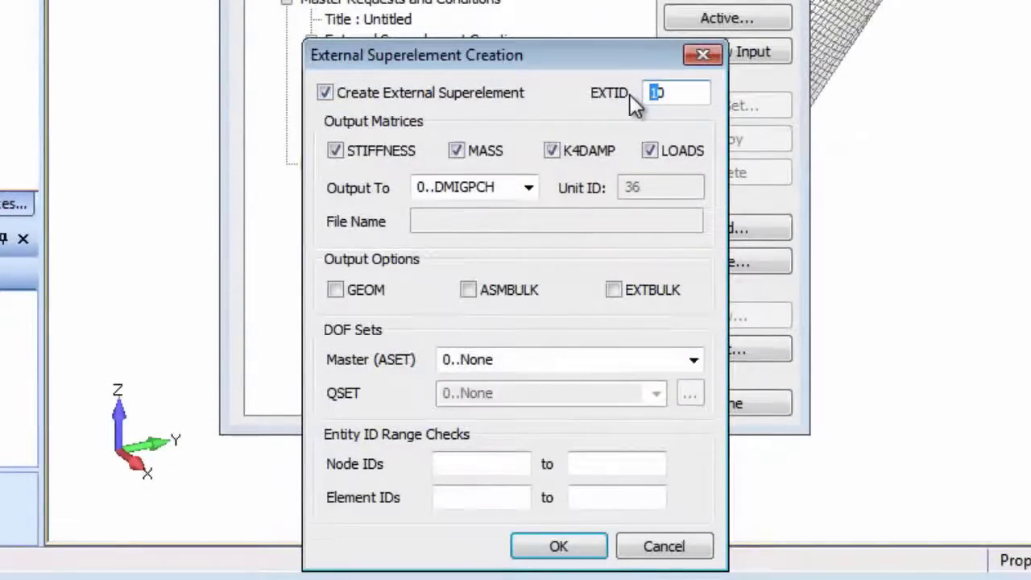
text(70)
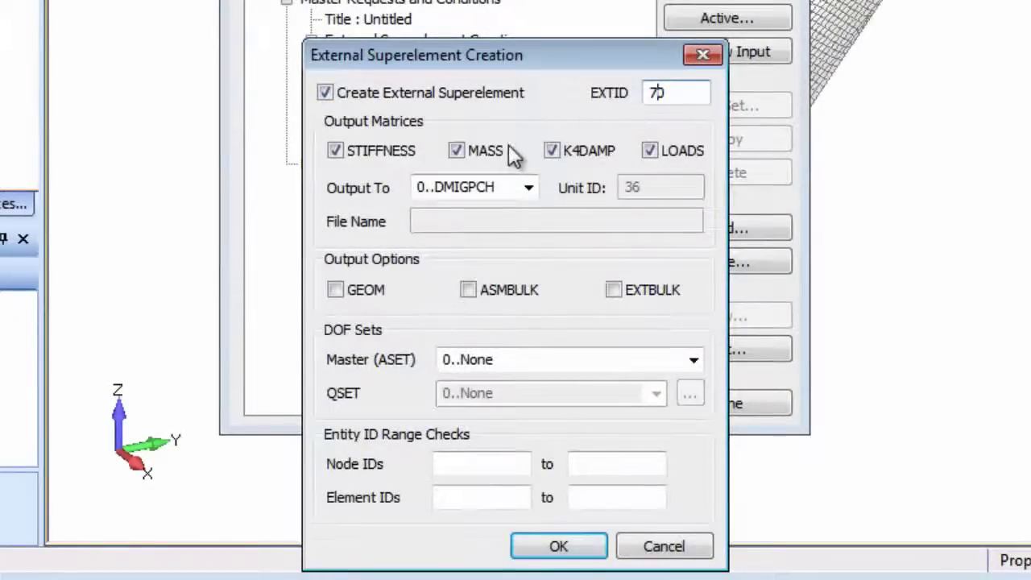
click(458, 152)
click(552, 153)
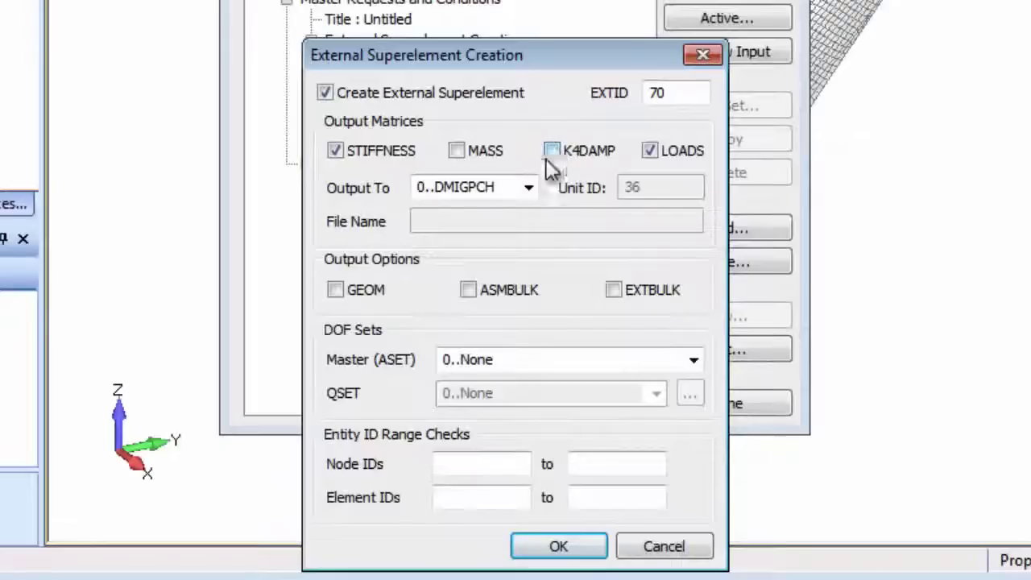
click(529, 188)
click(510, 229)
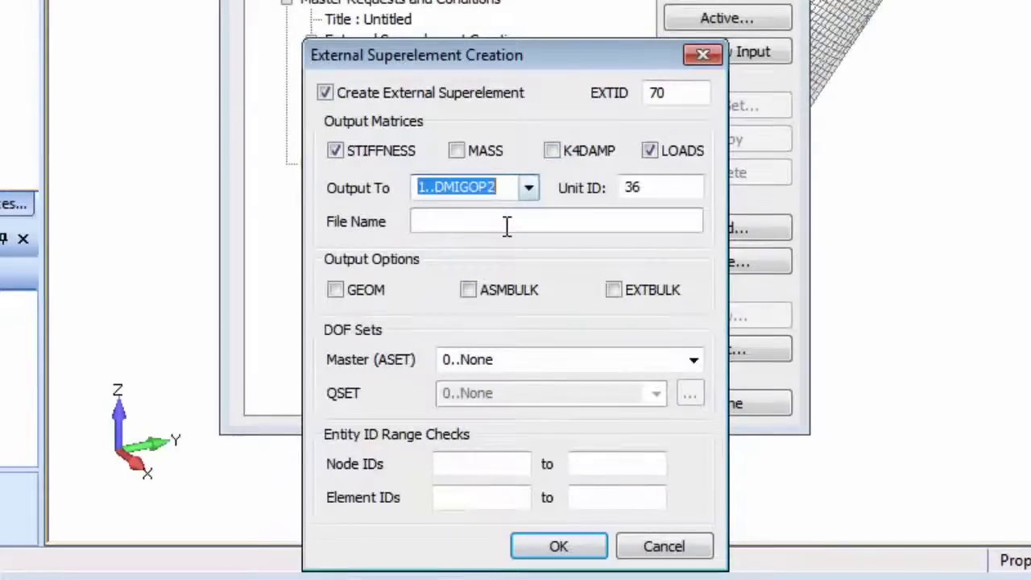
- Name the output file Winglet_ExtSE, turn on ASMBULK, and use Fixed Spar Base as ASET
click(508, 221)
text(Winglet_ExtSE)
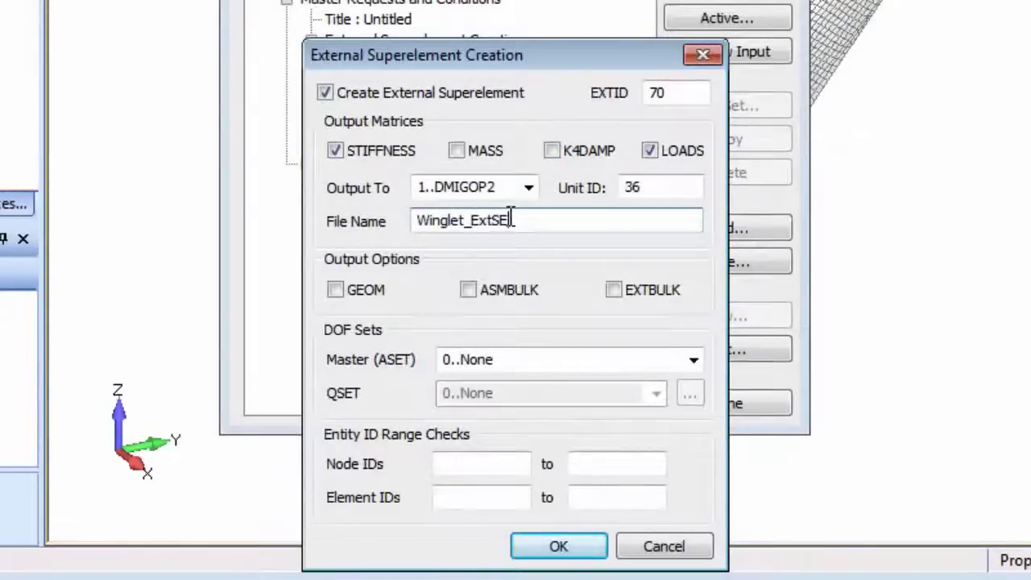
click(468, 292)
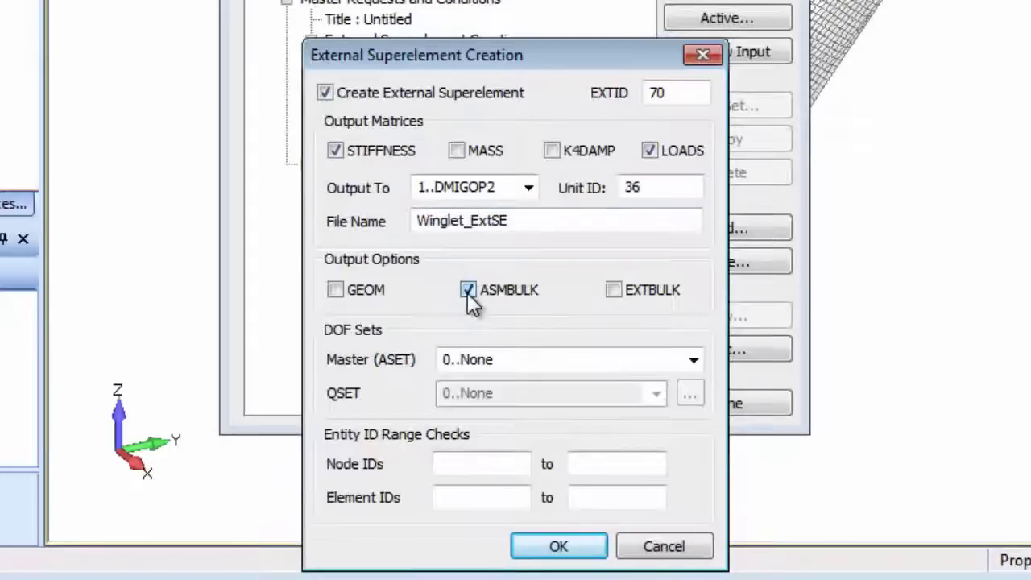
click(694, 359)
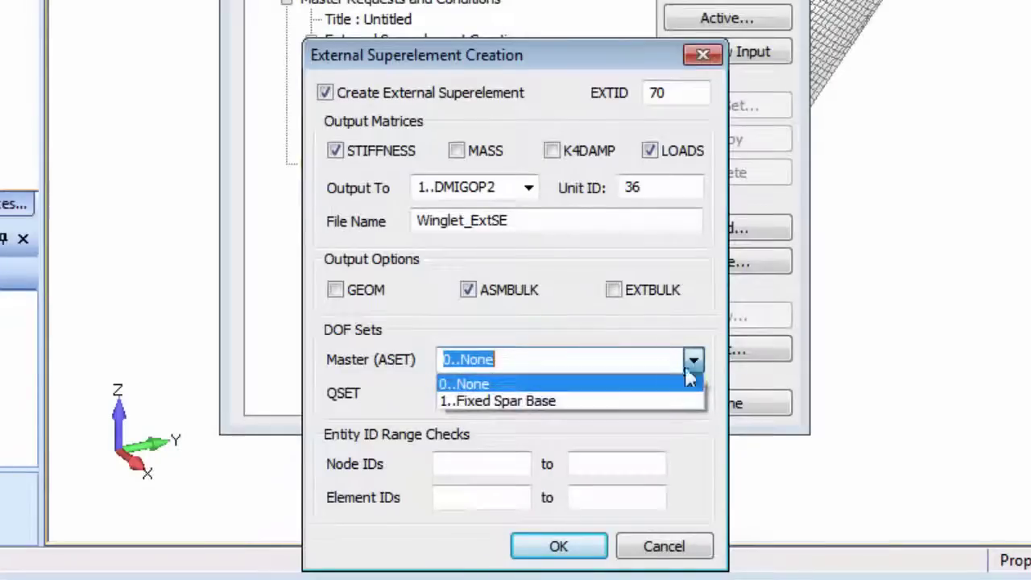
click(575, 399)
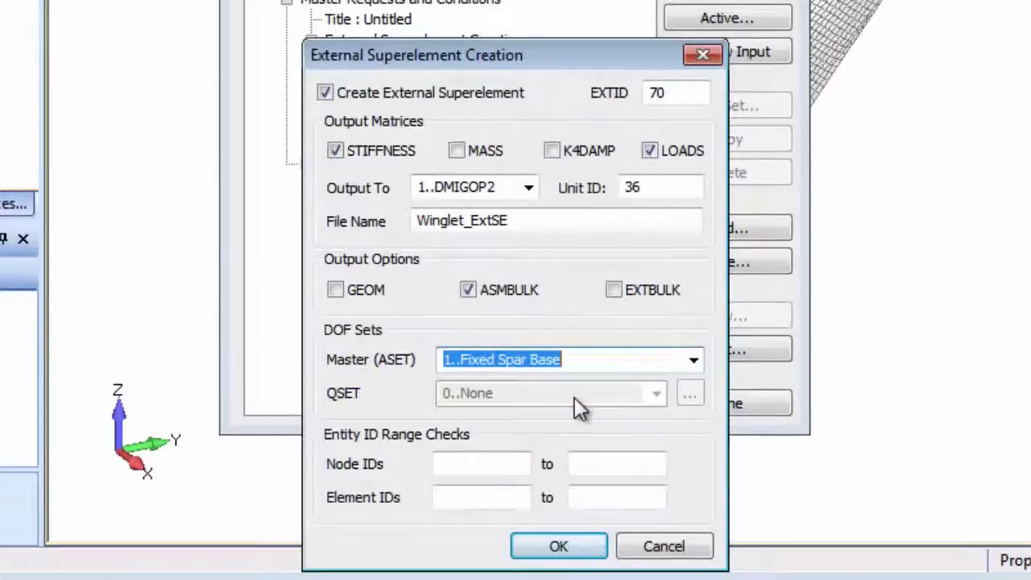
- Set node and element ID ranges to 70000–79999 and confirm the superelement settings
click(491, 463)
text(700)
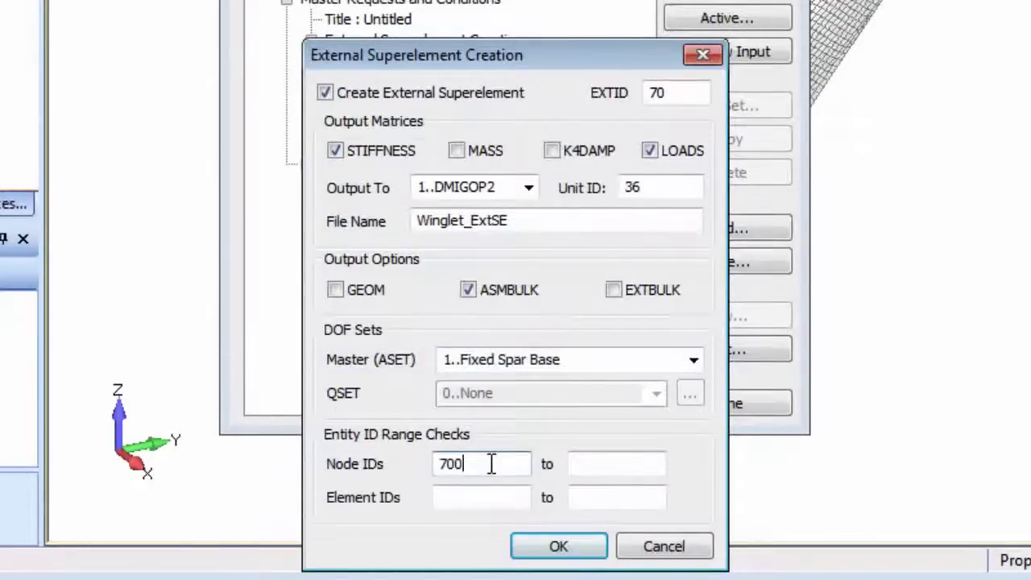
text(00)
key(Tab)
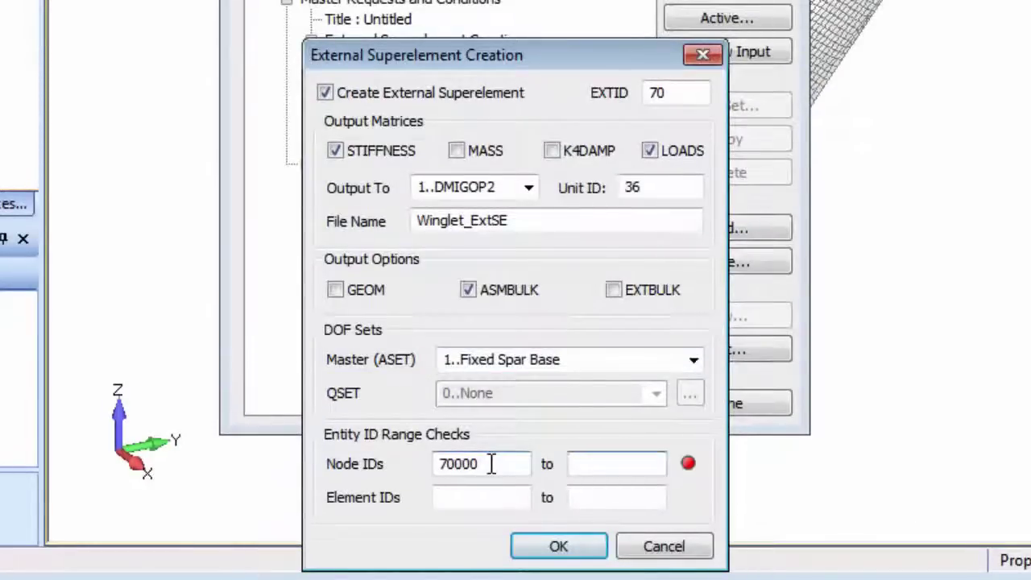
text(79999)
key(Tab)
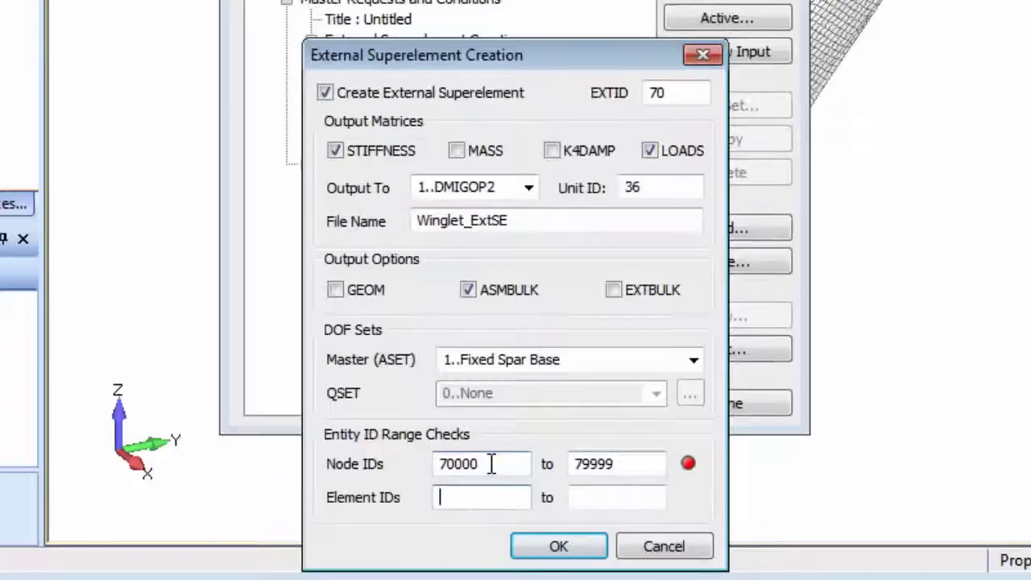
text(70000)
key(Tab)
text(7)
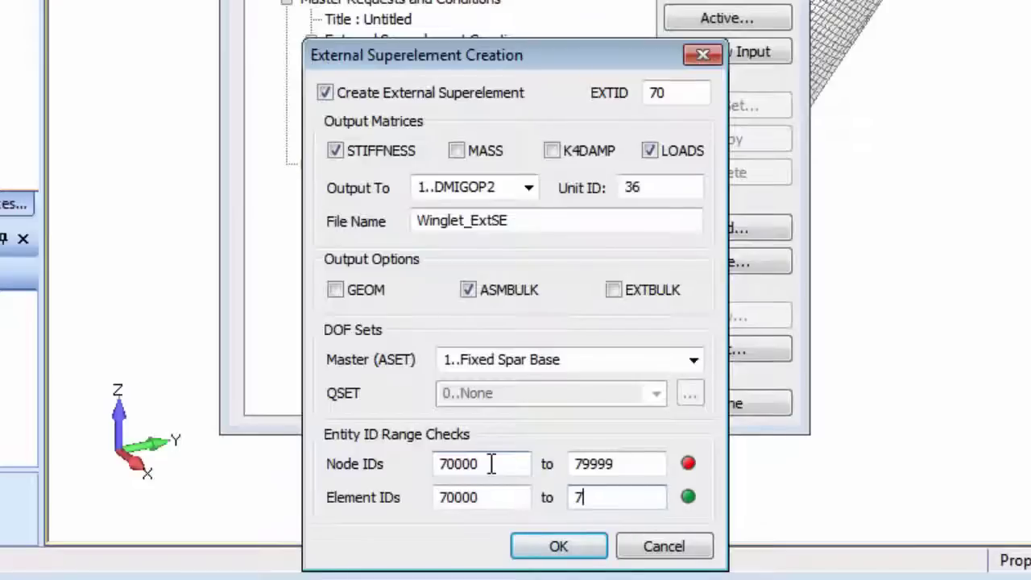
text(9999)
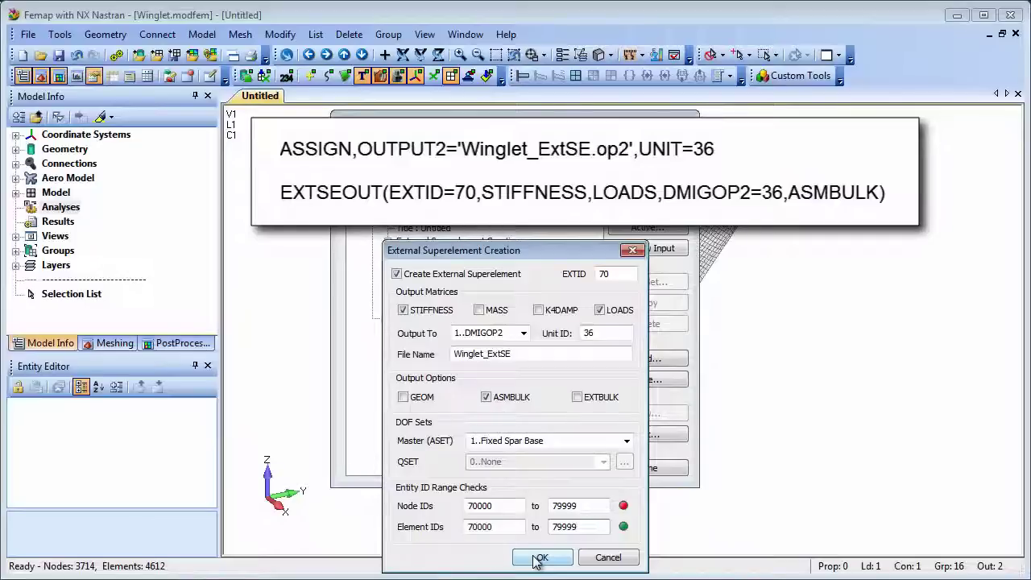
click(537, 557)
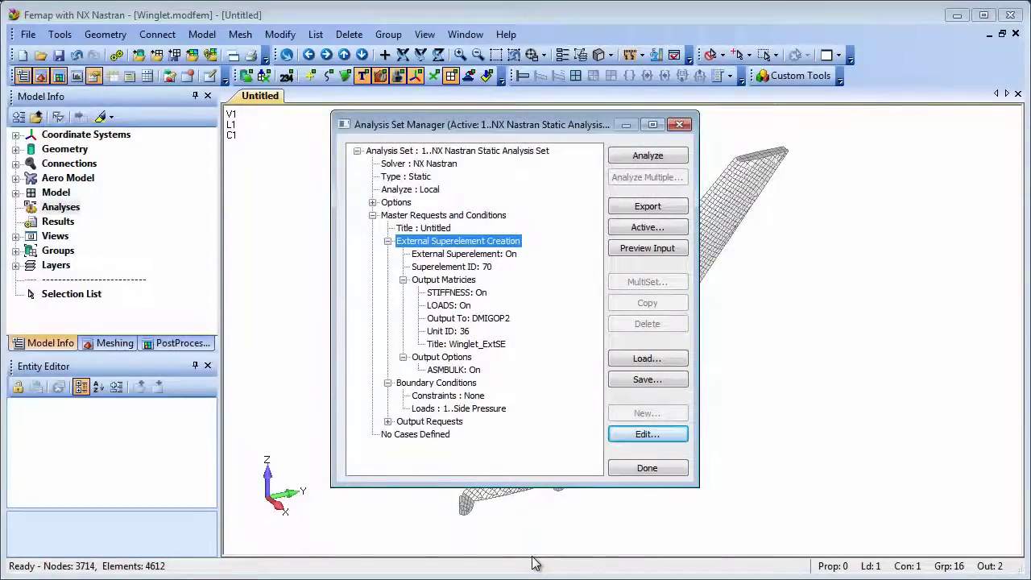
- Run the winglet analysis to produce winglet_extse.op2 and wingl000.asm
click(648, 155)
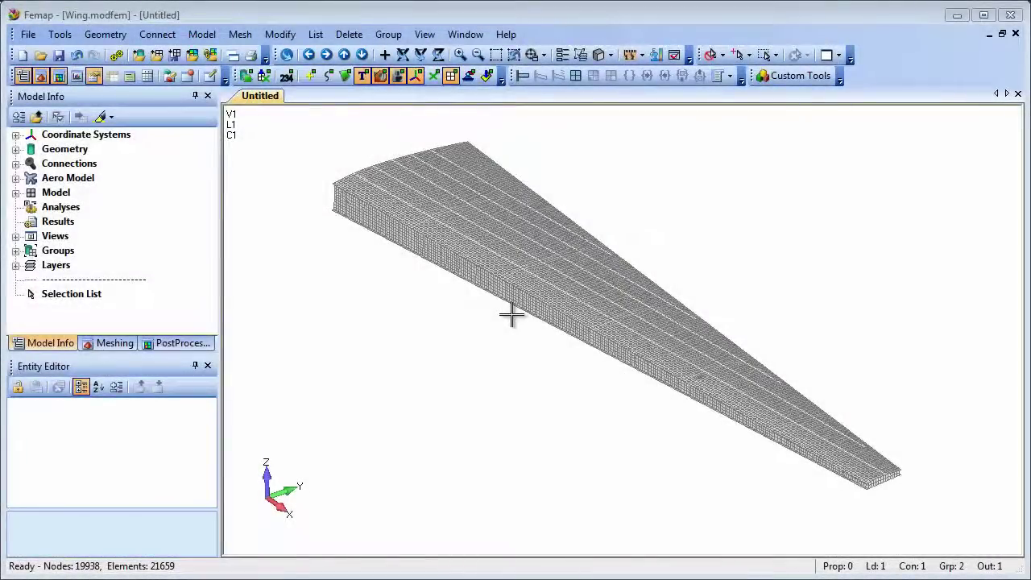
- Create a new NX Nastran static analysis set for the wing with Fixed Root constraints and Dummy Load
right_click(58, 209)
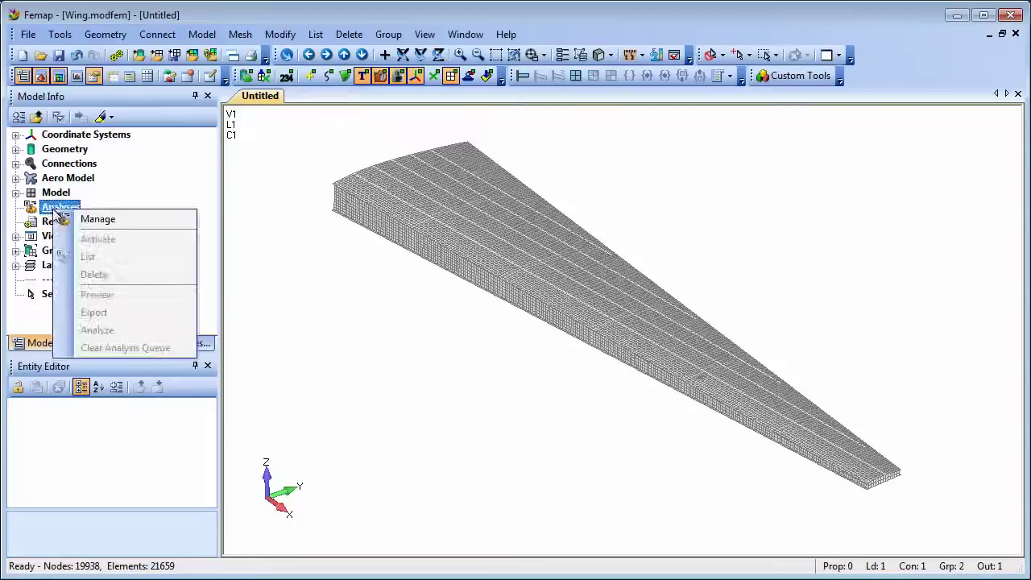
click(93, 219)
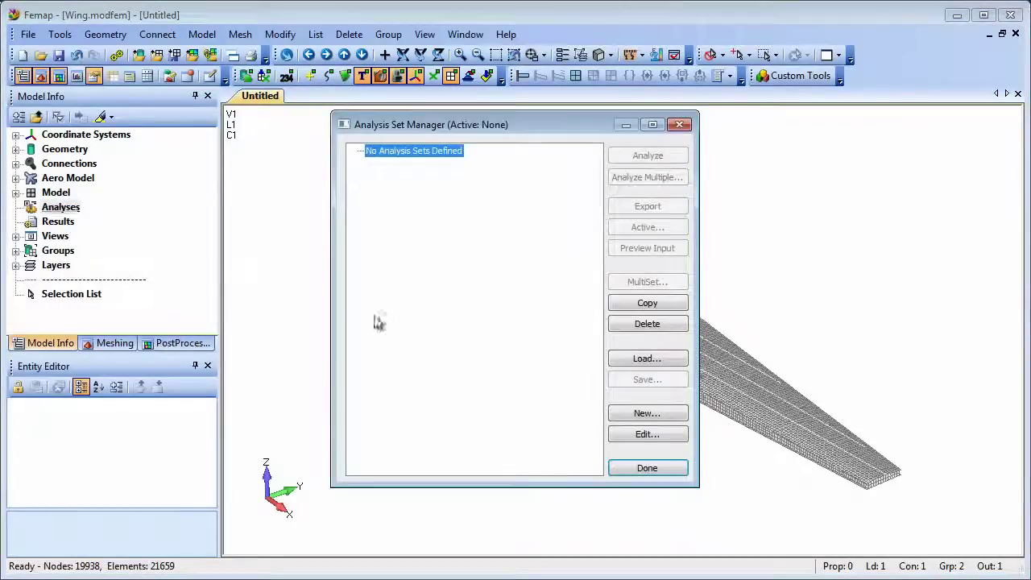
click(647, 413)
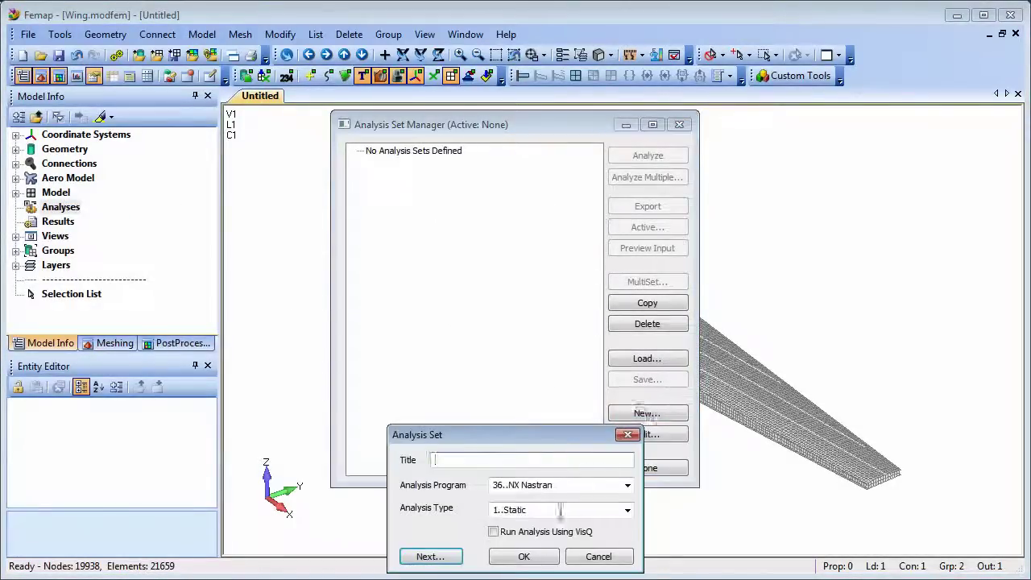
click(523, 556)
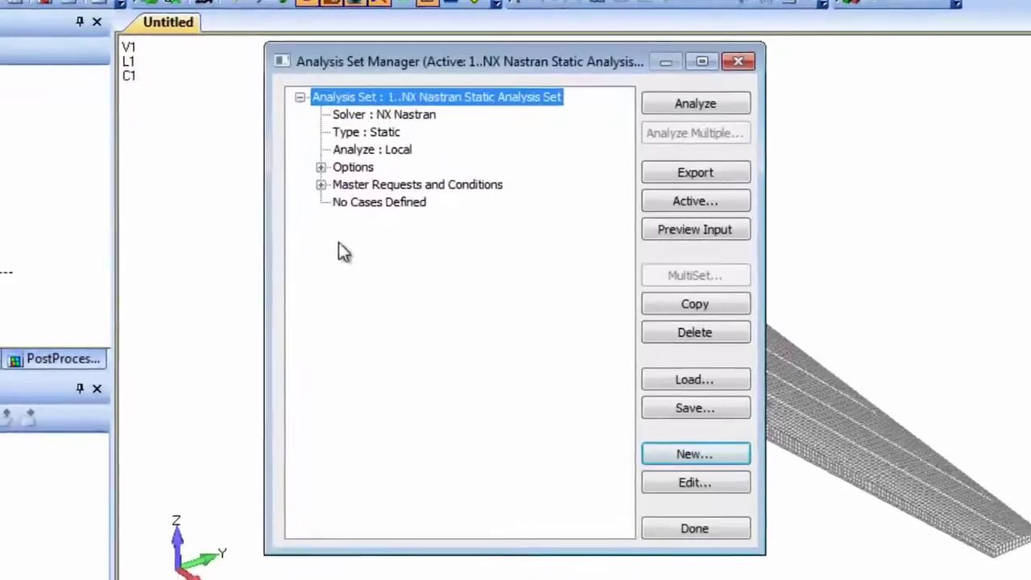
click(320, 185)
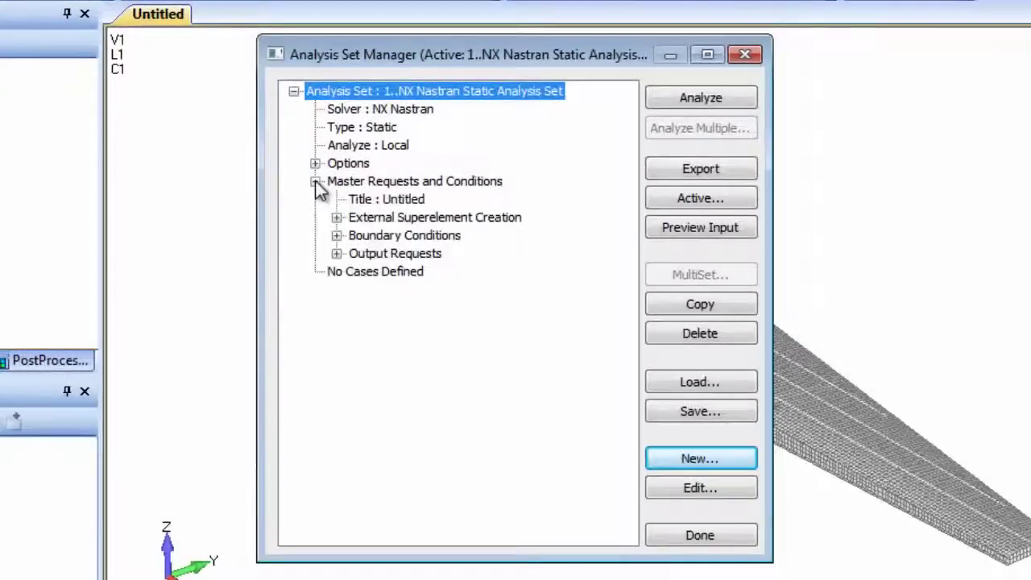
click(336, 236)
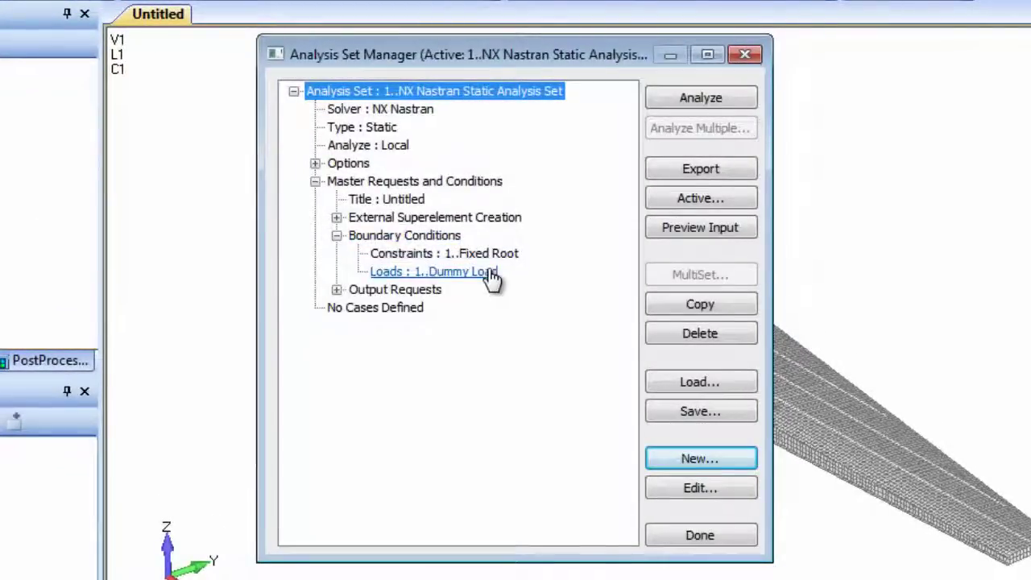
click(315, 165)
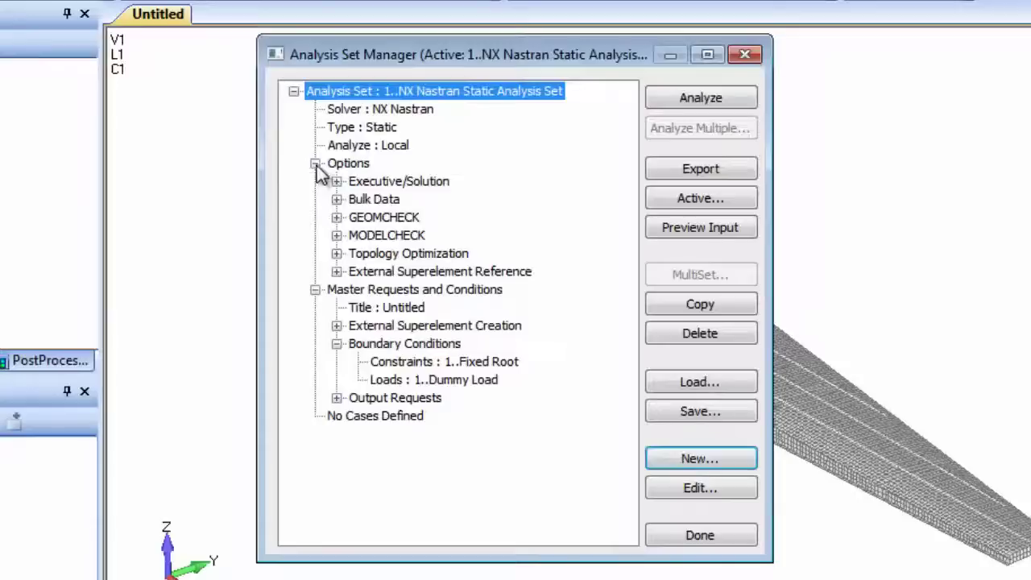
click(337, 271)
click(382, 274)
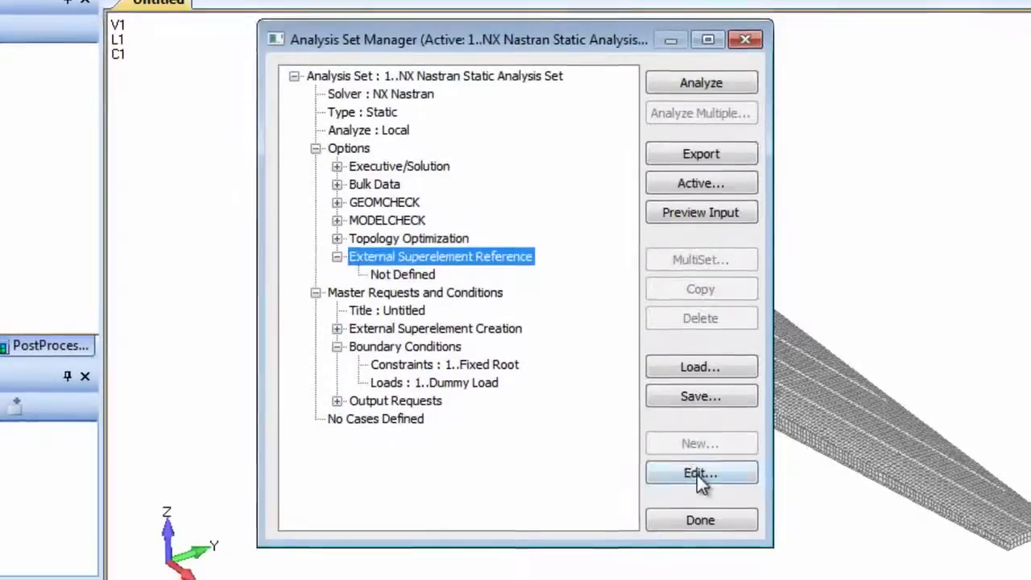
- Reference winglet_extse.op2 on unit 36 with wingl000.asm and duplicate node tolerance 0.002
click(702, 487)
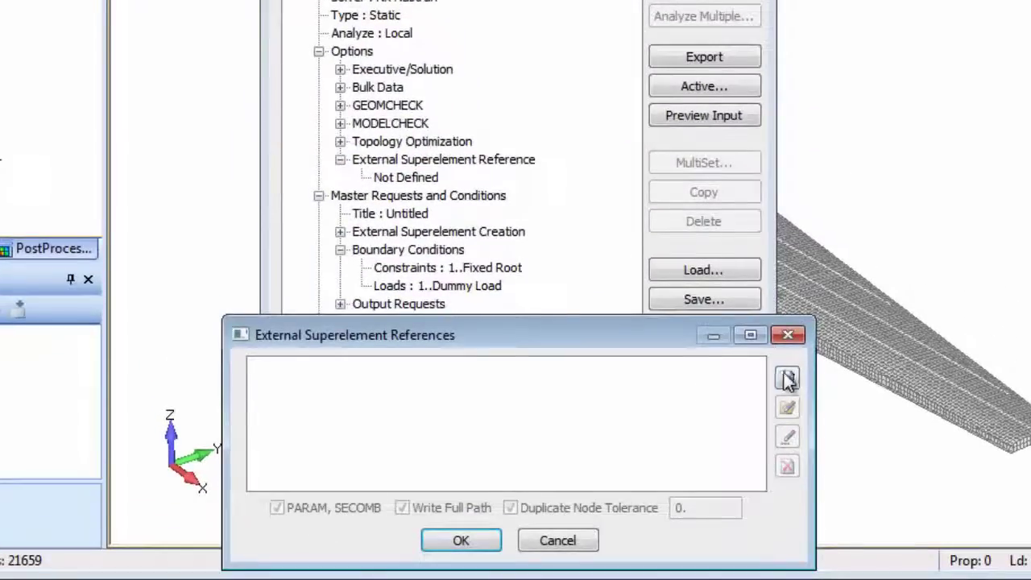
click(788, 379)
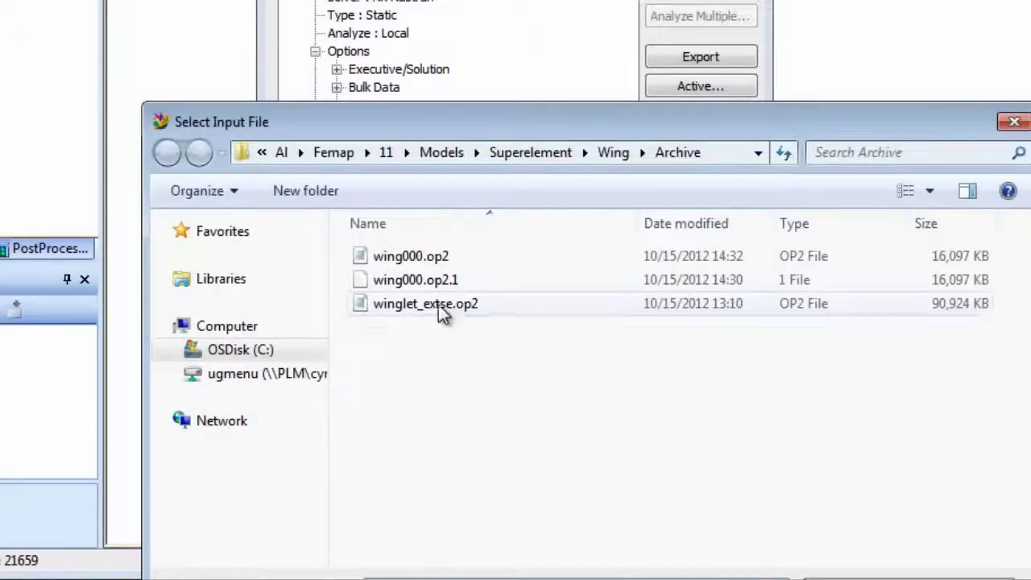
double_click(443, 312)
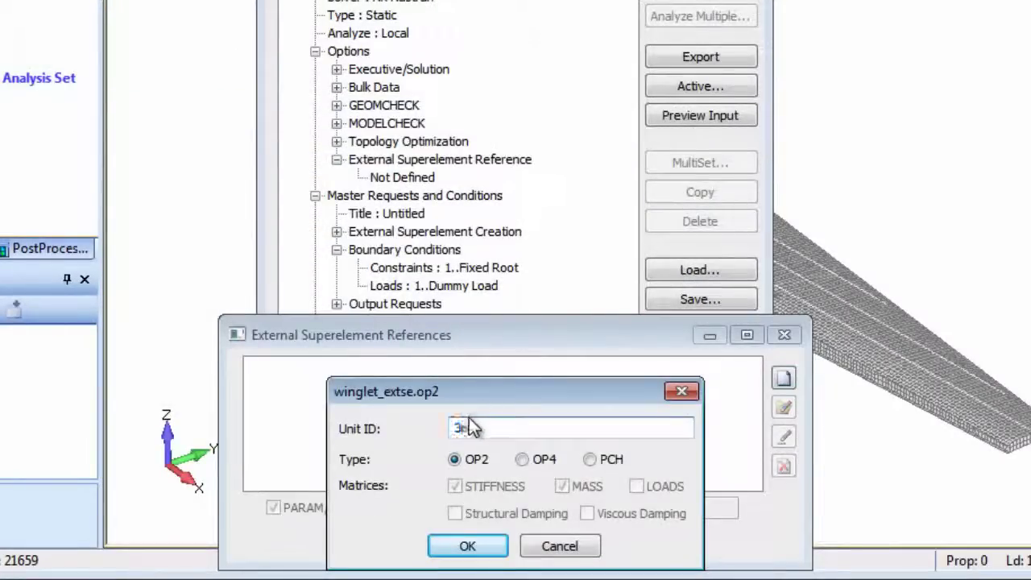
click(467, 545)
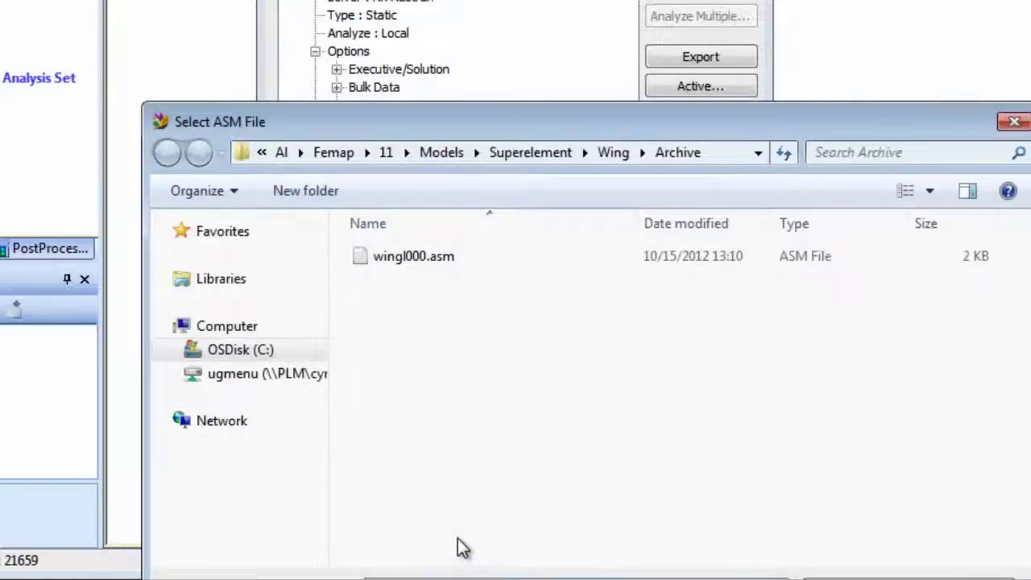
double_click(414, 256)
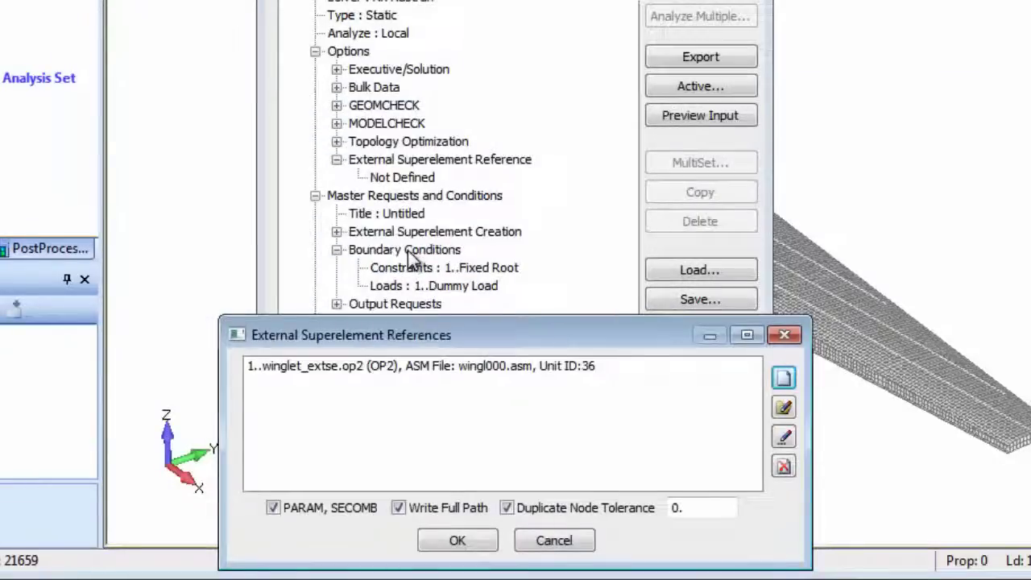
click(677, 504)
text(00)
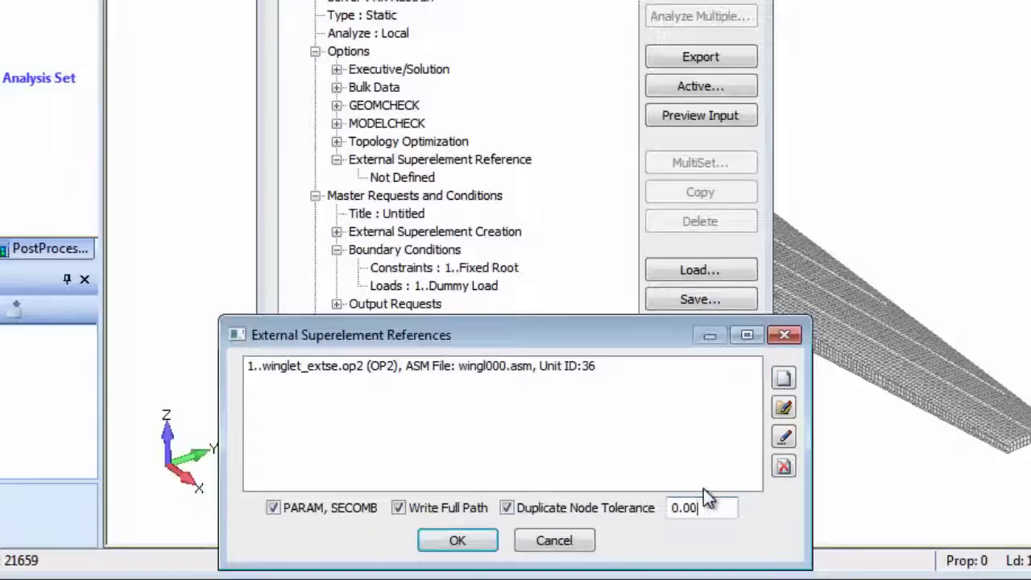
text(2)
click(457, 540)
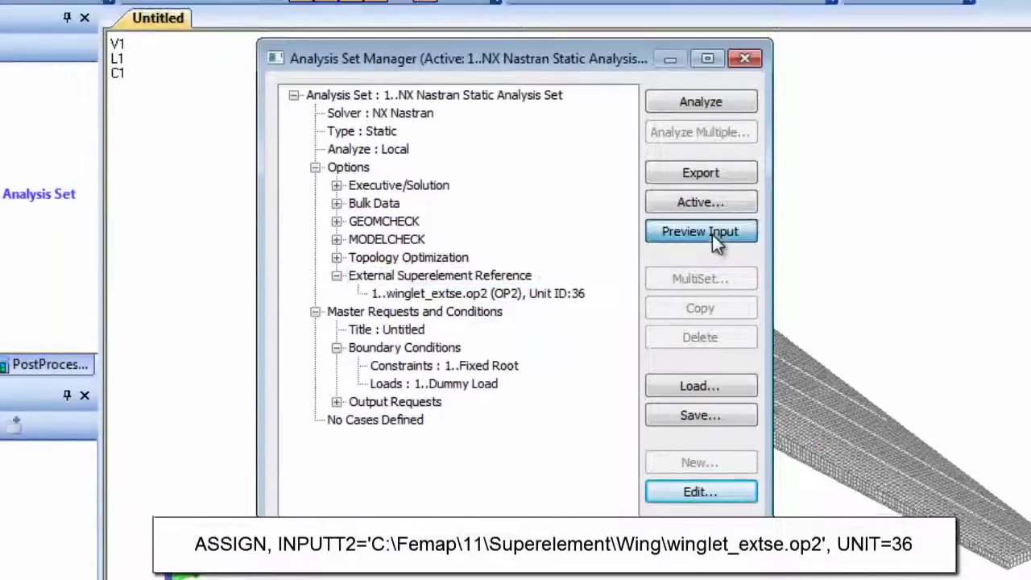
- Insert SELOAD,1,70,1 after the header comments in the editable input deck preview
click(713, 233)
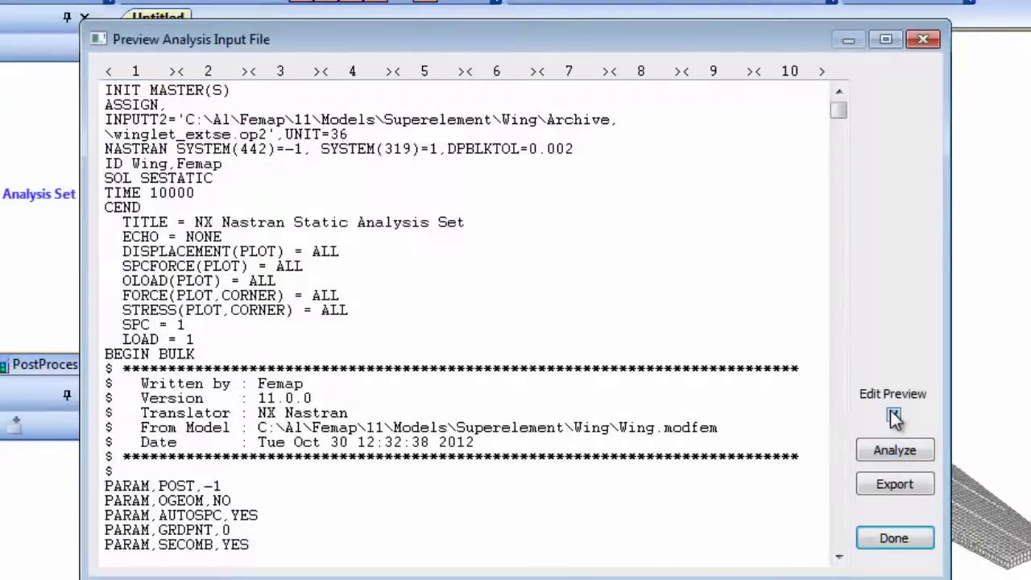
click(893, 416)
click(216, 465)
key(Return)
text(SE)
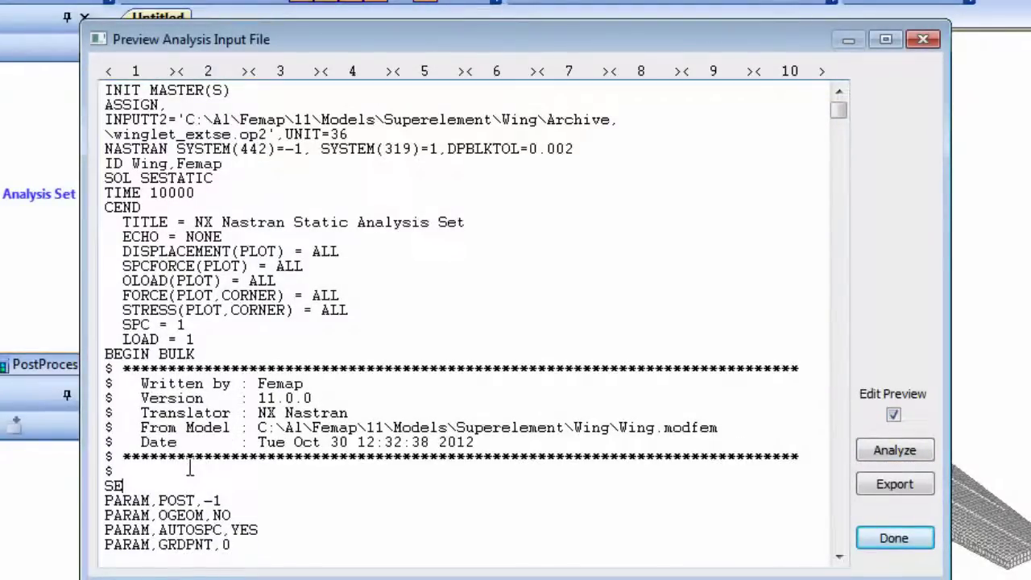
text(LOAD,)
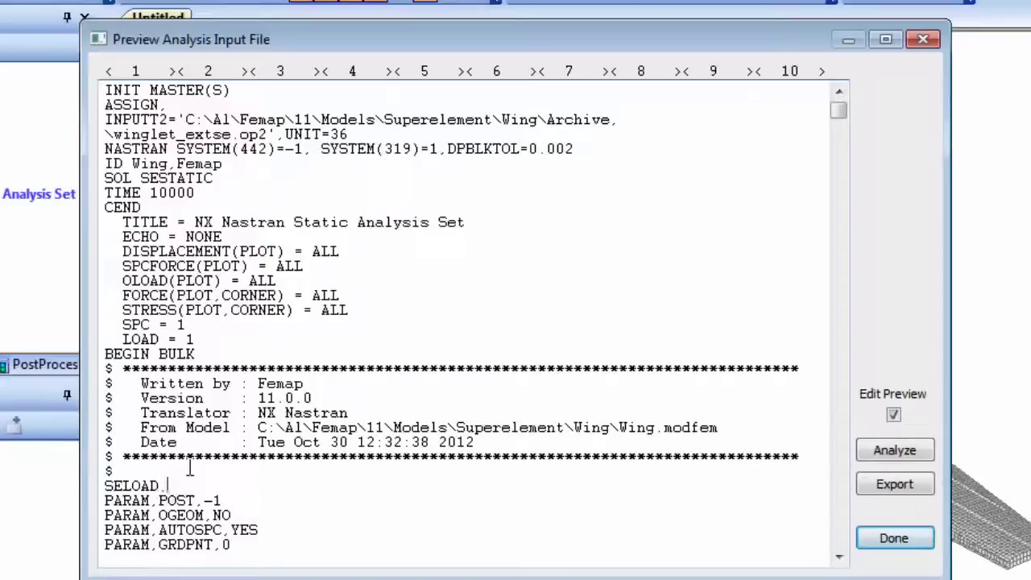
text(1,70,)
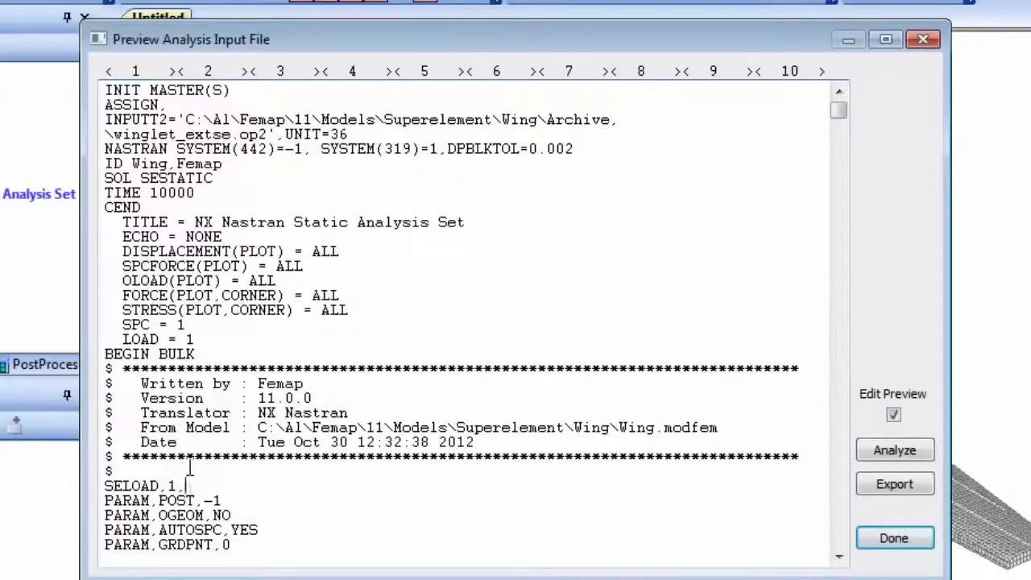
text(1)
- Run the edited wing assembly analysis and zoom in on the wing tip's von Mises contours
click(895, 451)
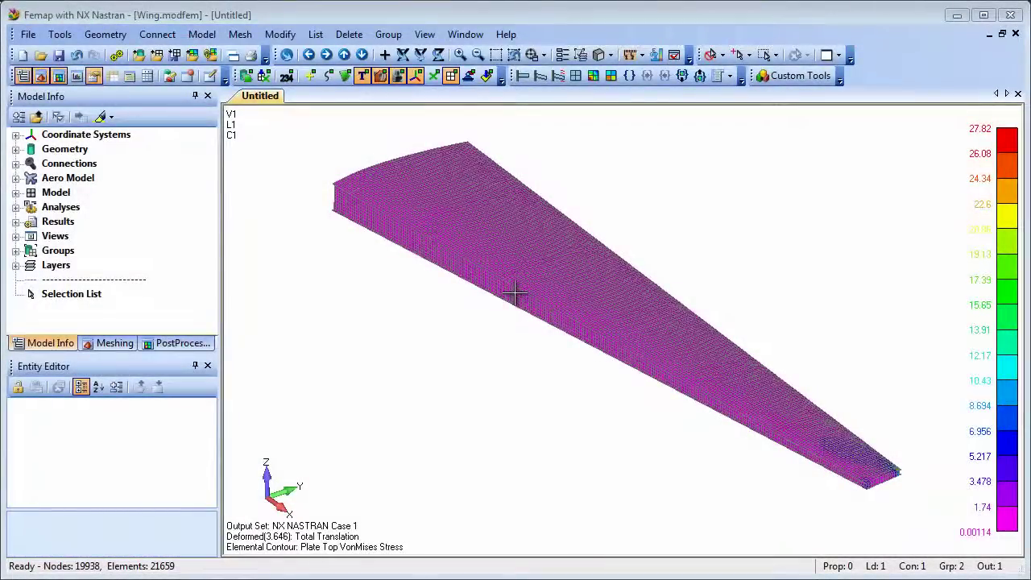
click(495, 55)
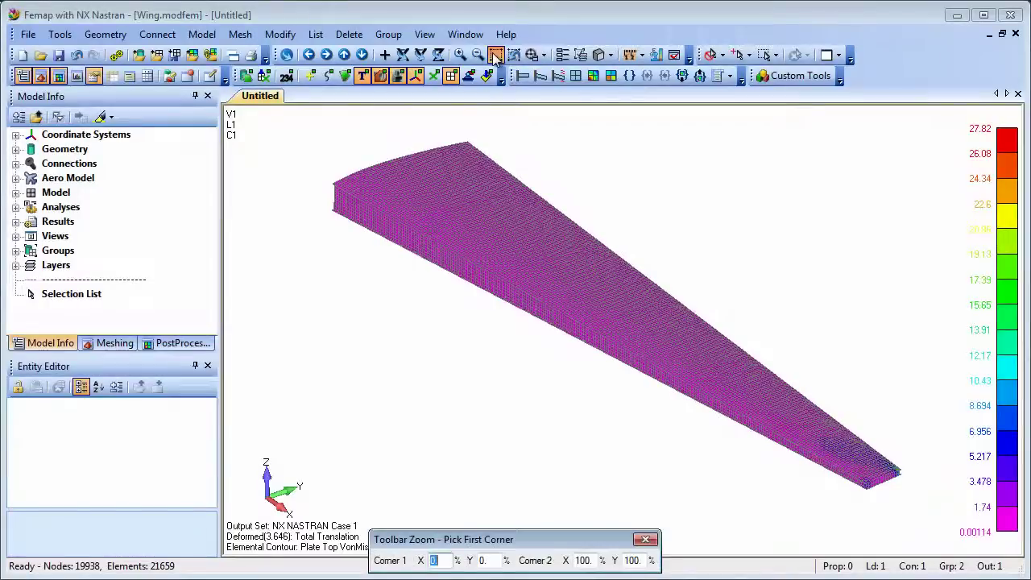
click(801, 409)
click(936, 512)
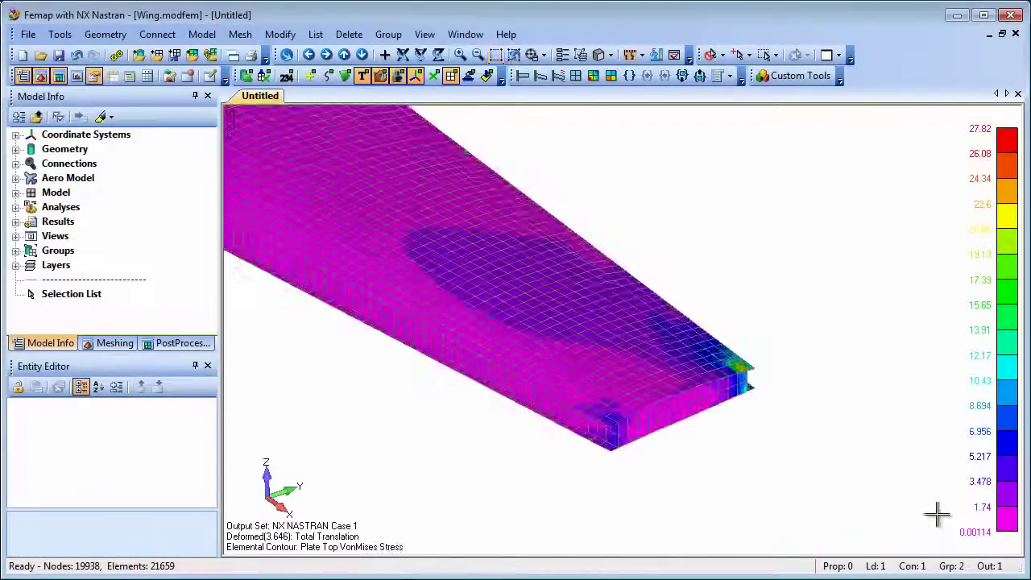